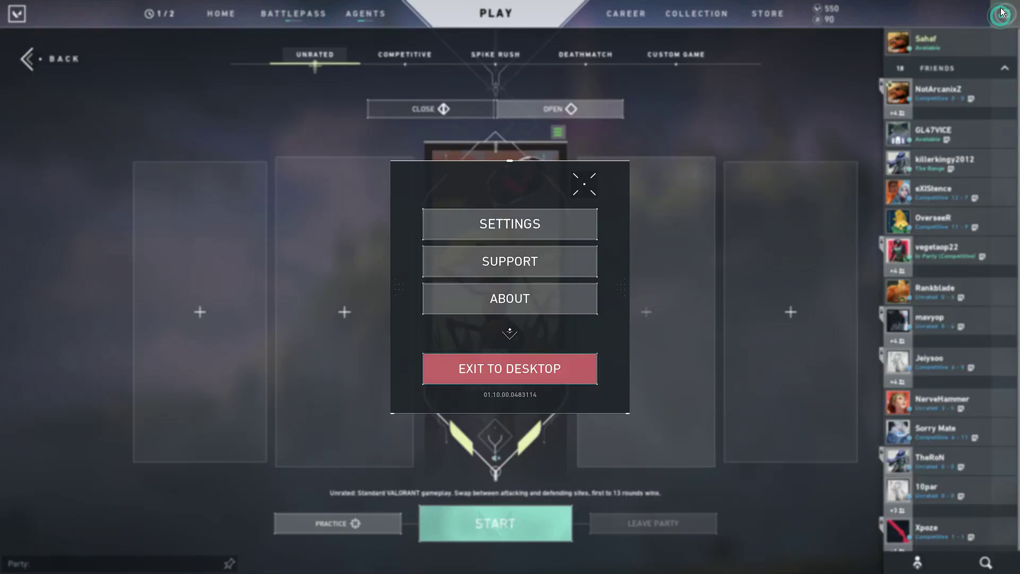
Open Valorant's Video settings, review the 75 Max FPS limits and resolution list, then show Graphics Quality
click(545, 221)
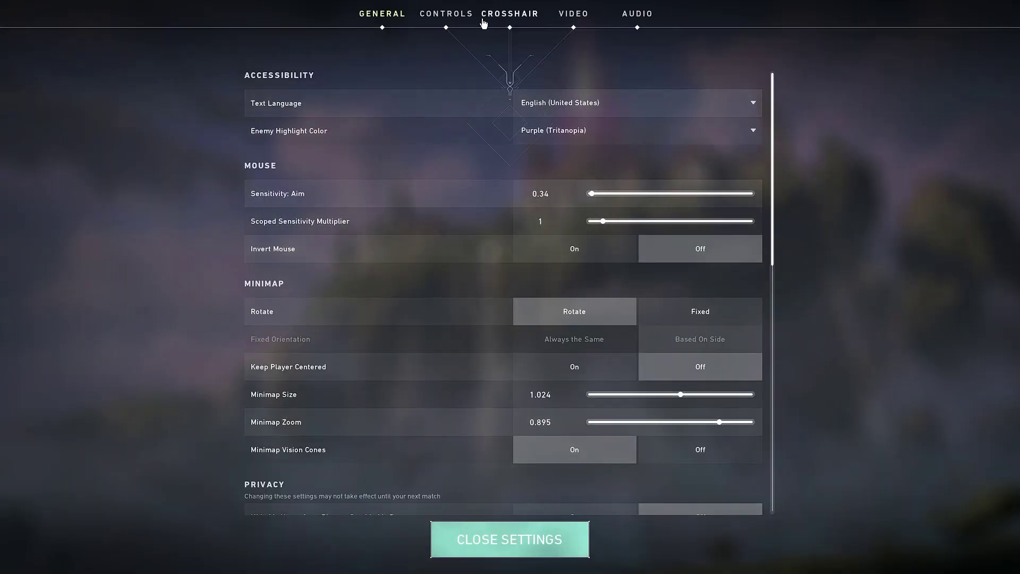
click(567, 16)
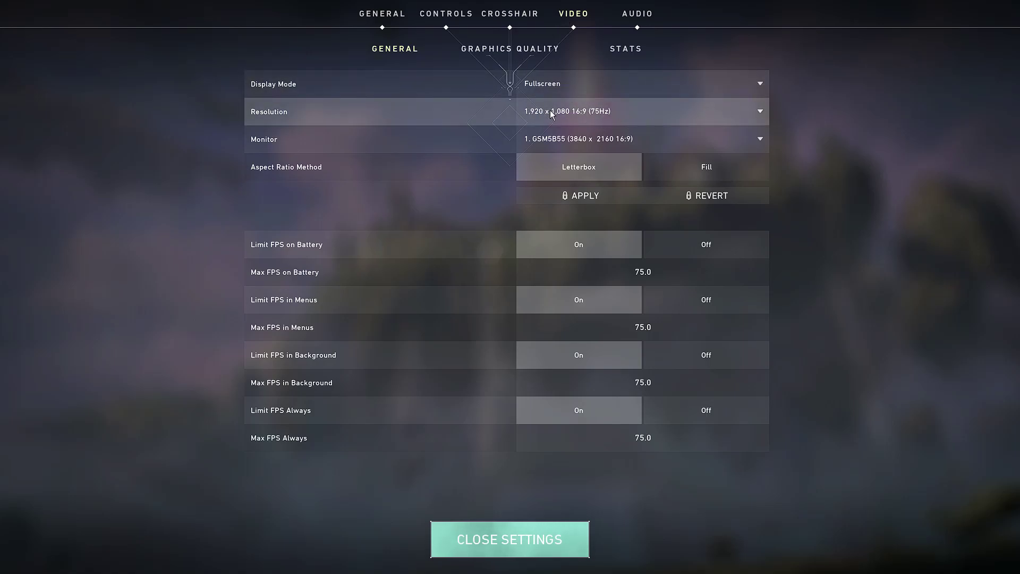
click(679, 267)
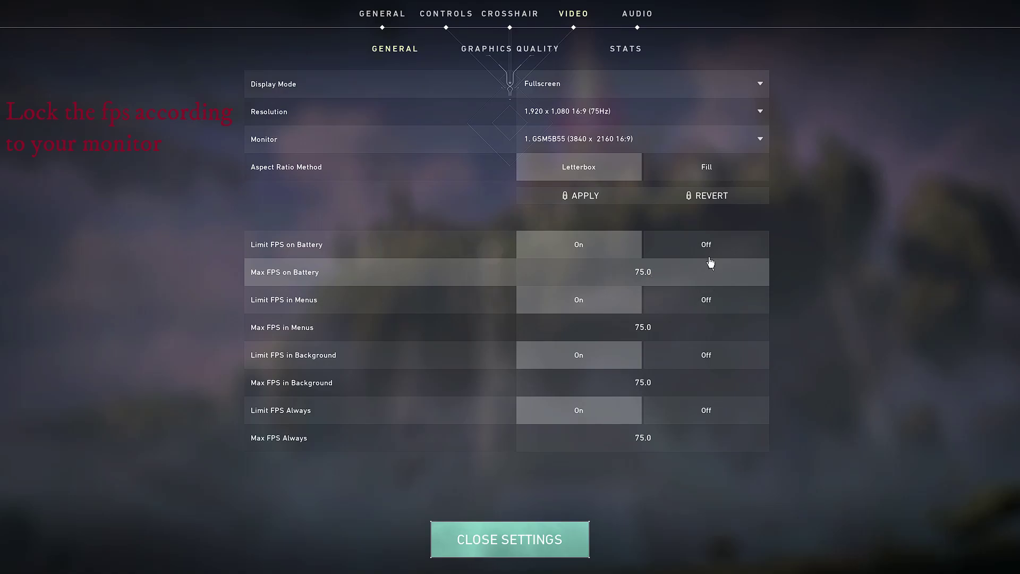
click(664, 272)
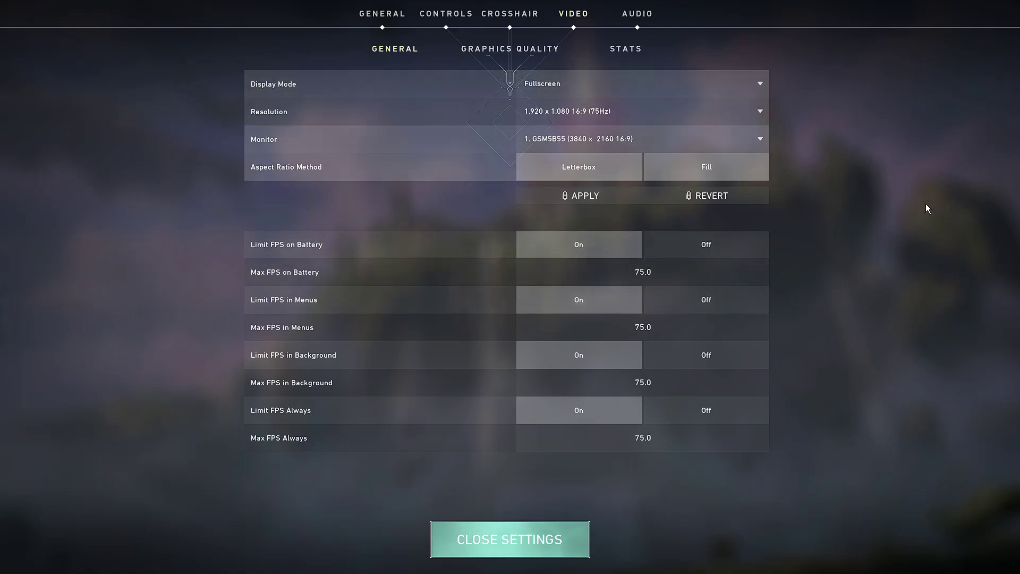
click(611, 110)
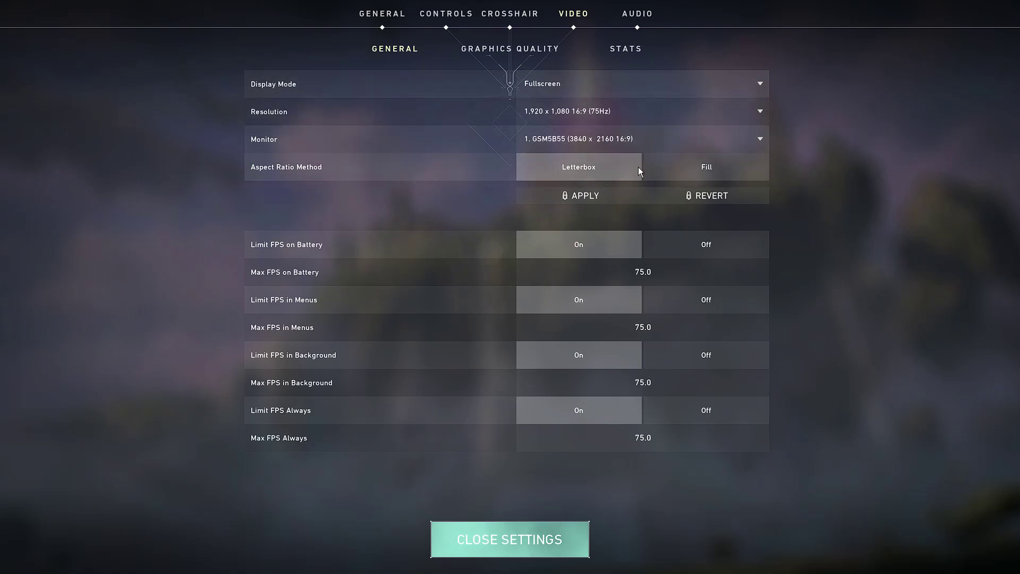
click(511, 50)
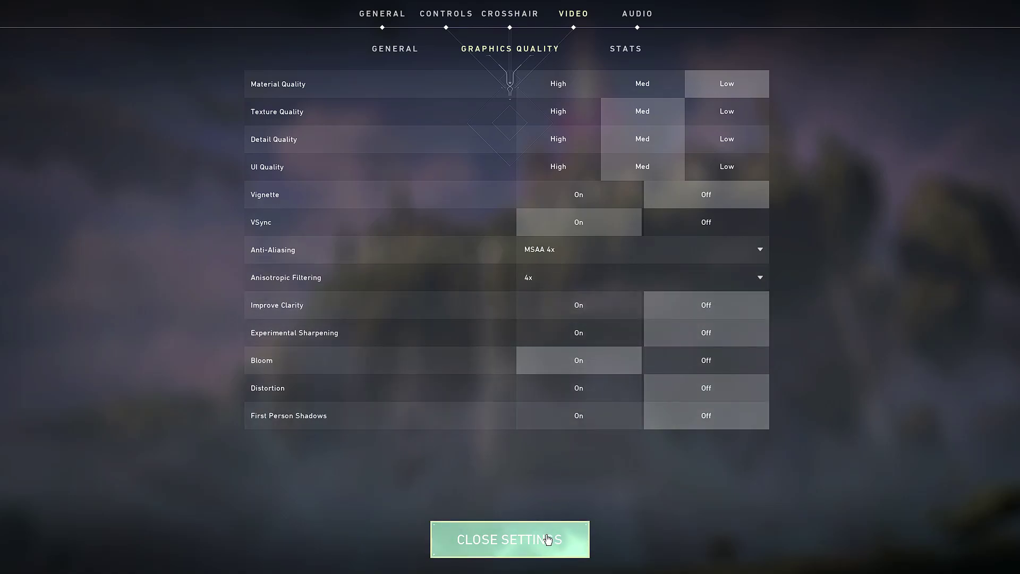
Close the settings to return to the Play lobby with Unrated mode ready
click(548, 540)
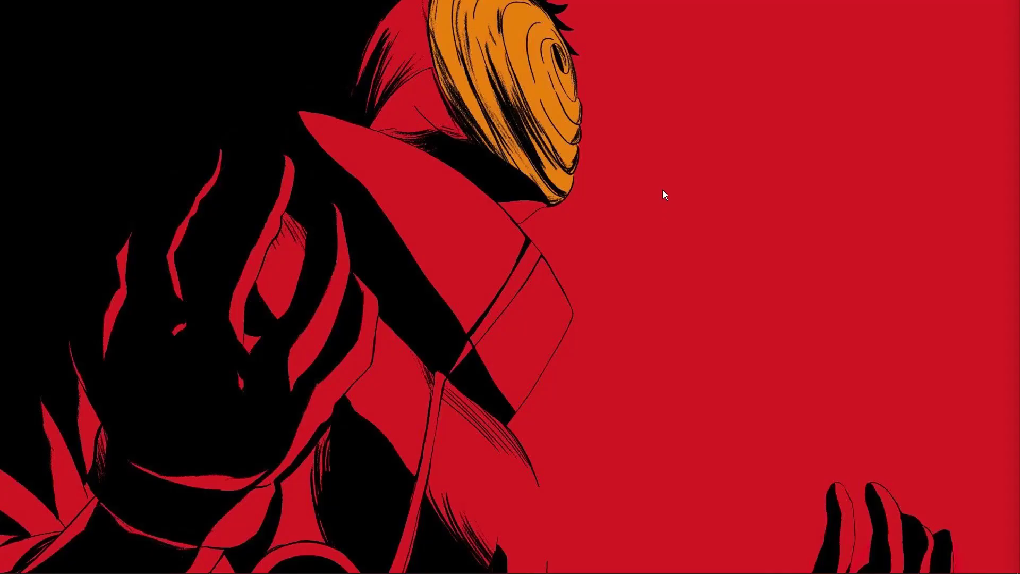
Refresh the desktop twice from its right-click menu
right_click(643, 165)
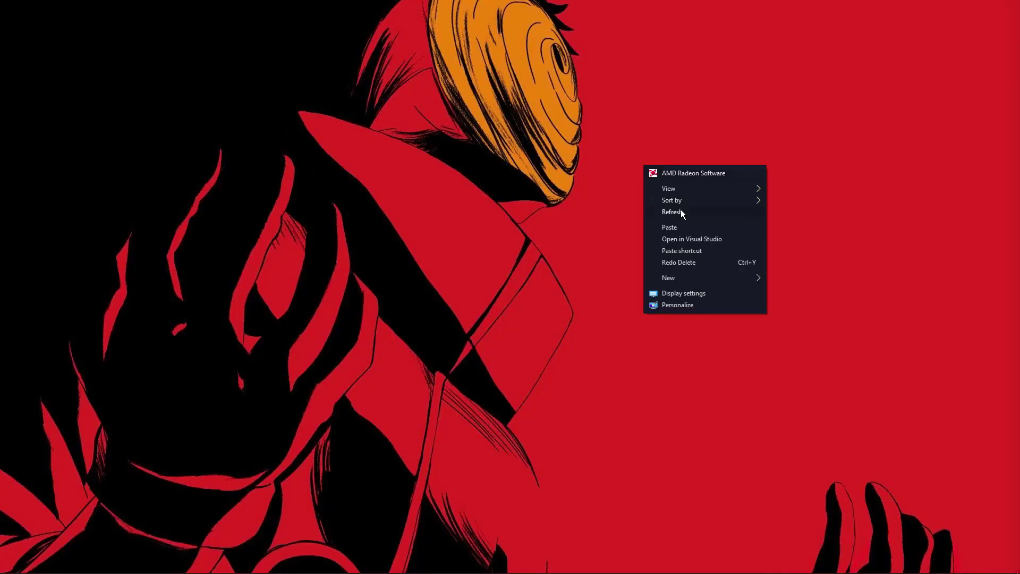
click(674, 213)
right_click(681, 209)
click(703, 257)
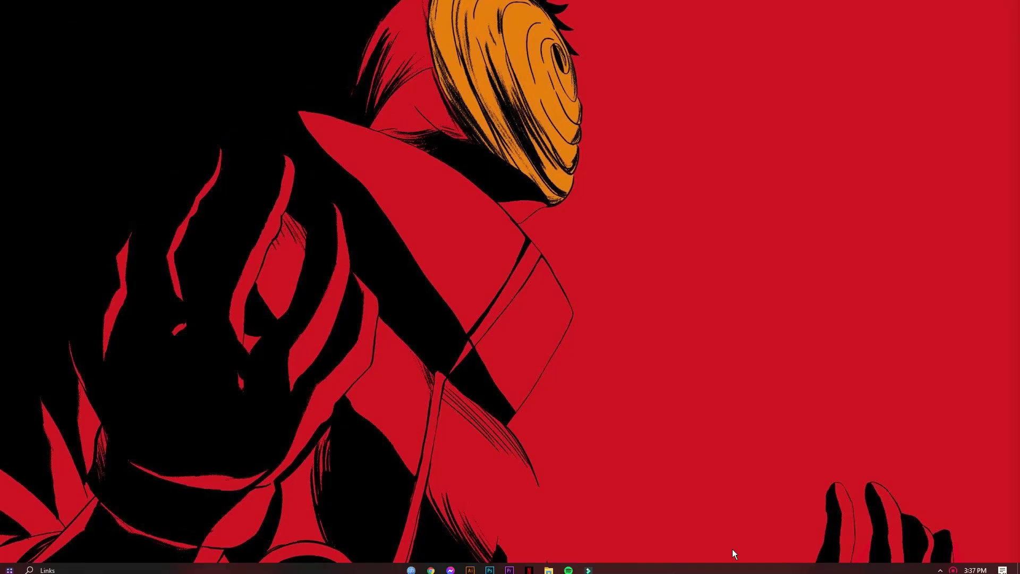
Open Task Manager maximized and review the Processes list down to Steam Client Bootstrapper
right_click(734, 566)
click(749, 511)
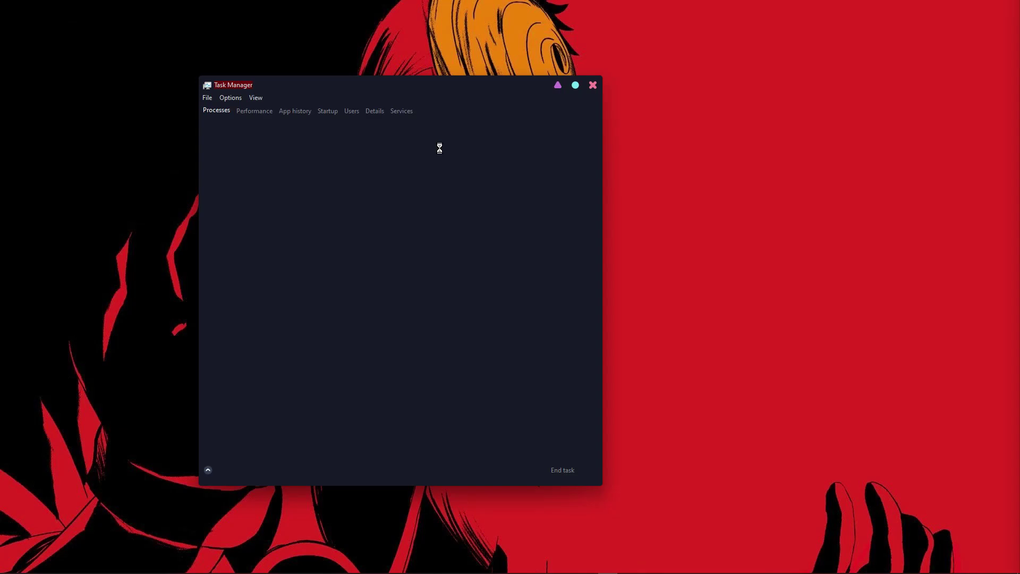
click(575, 84)
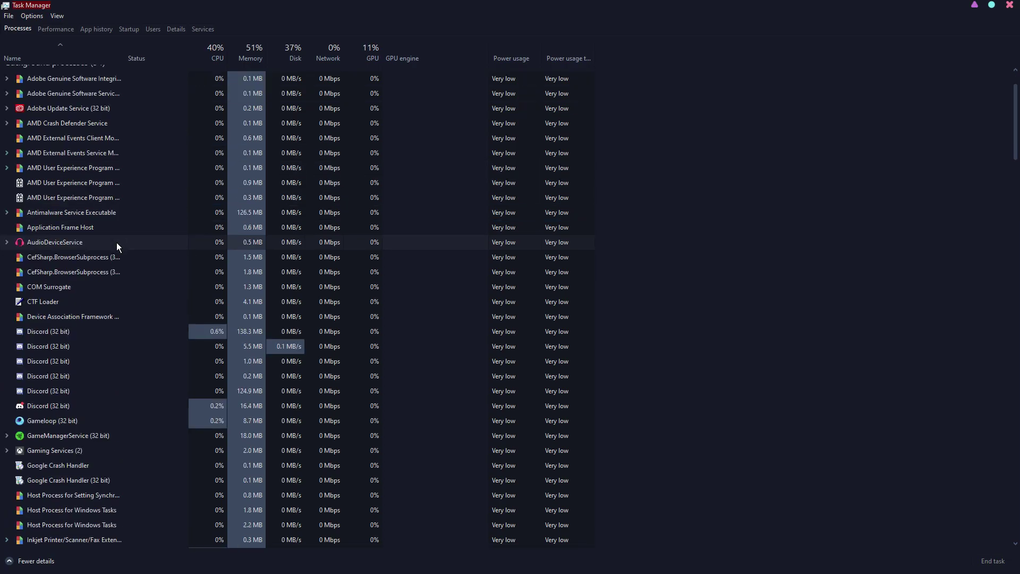
scroll(117, 242, down, 4)
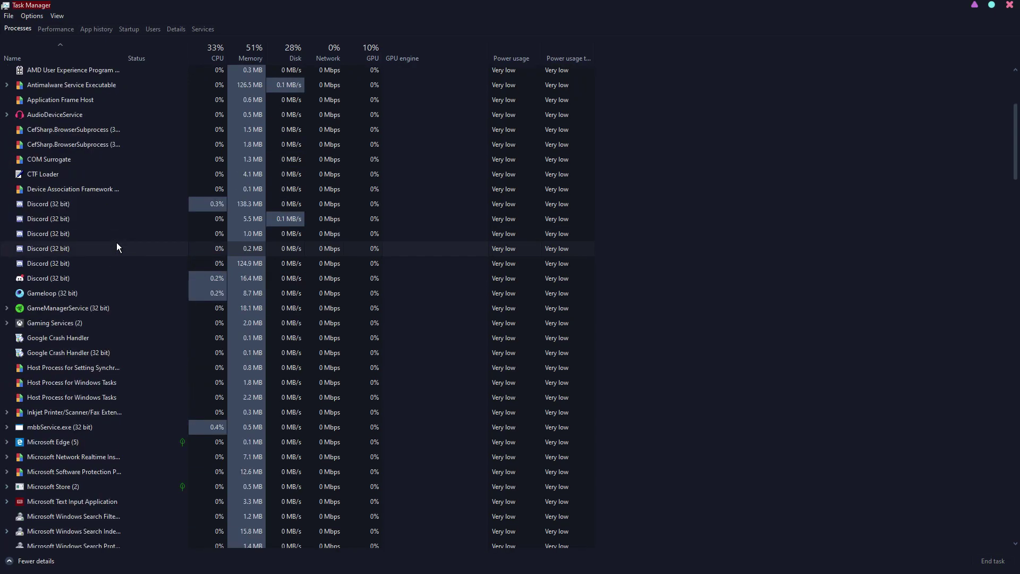
scroll(91, 239, down, 3)
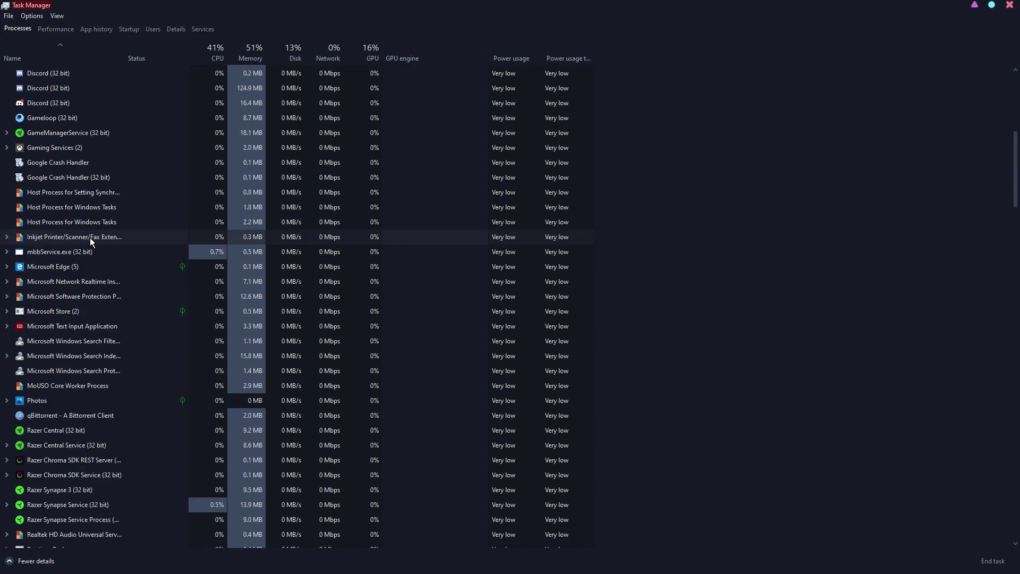
scroll(116, 280, down, 3)
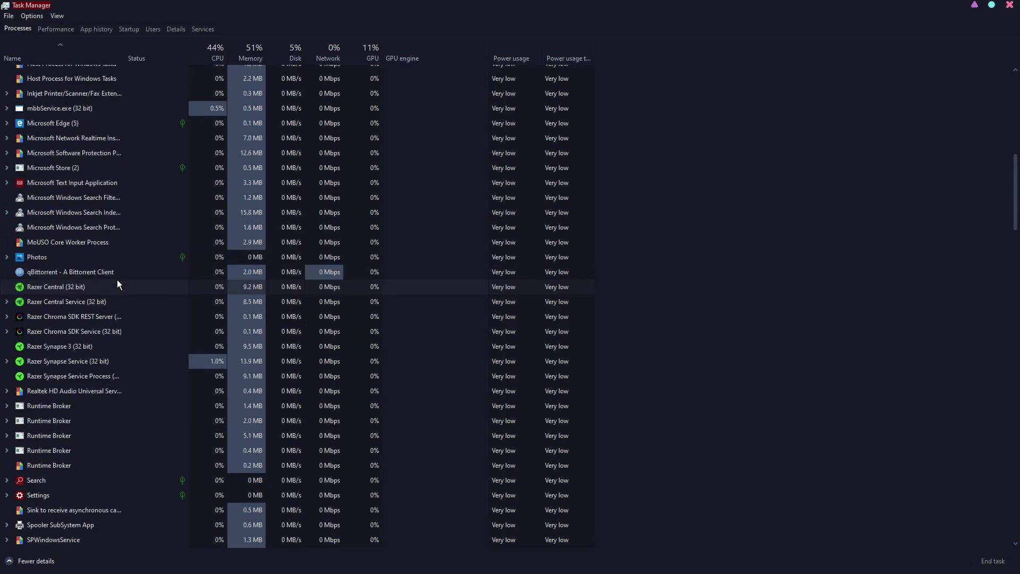
scroll(117, 285, down, 3)
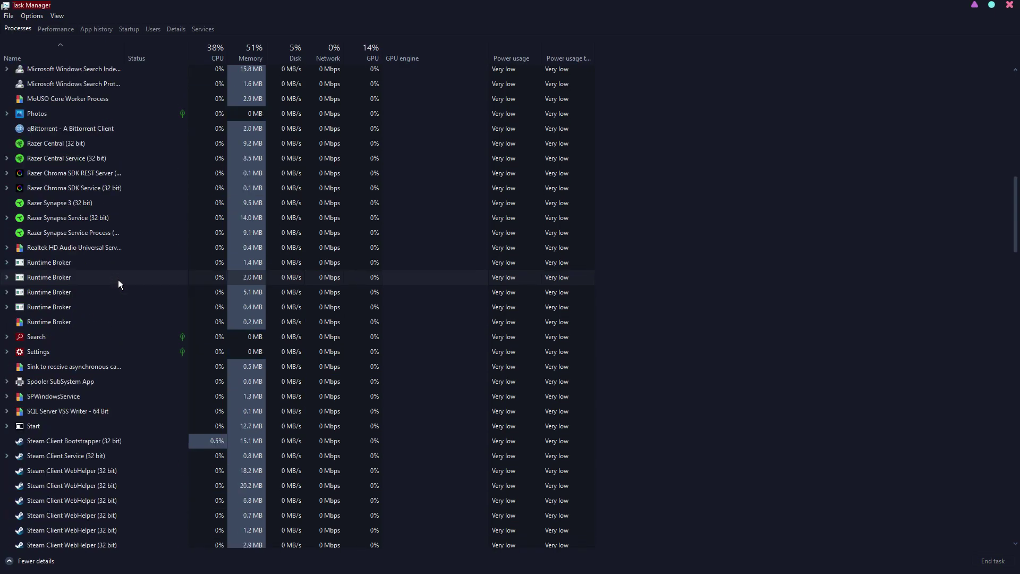
scroll(113, 299, down, 1)
right_click(109, 394)
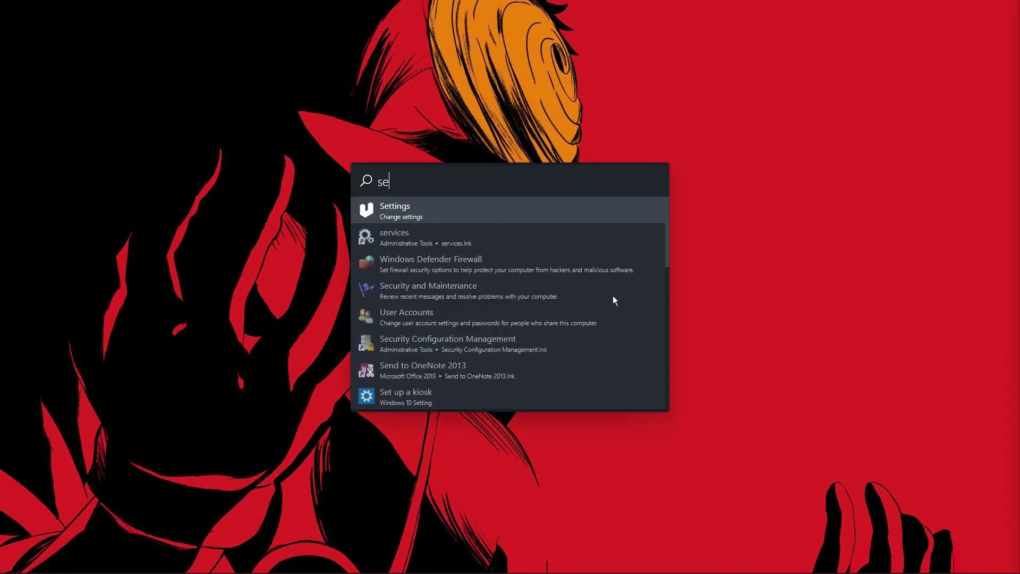
Choose the Settings app from the 'se' search results
key(Down)
key(Down)
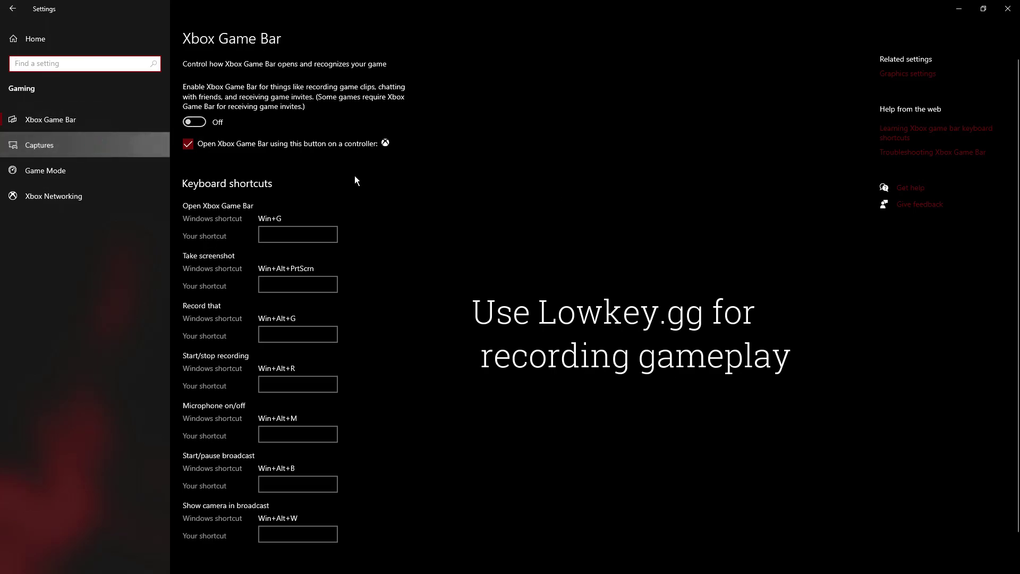
click(128, 145)
click(194, 235)
click(194, 235)
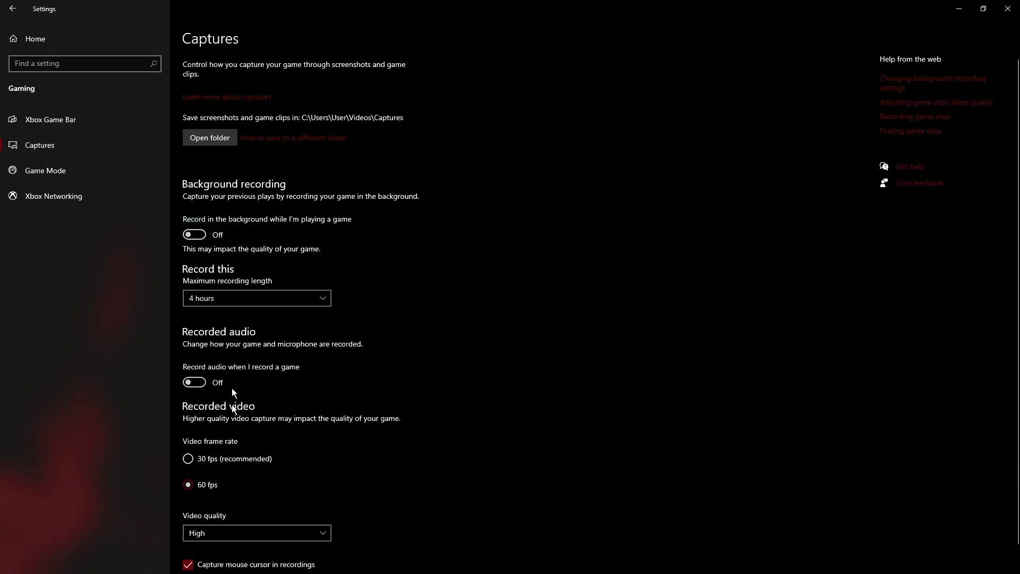
click(195, 382)
click(196, 382)
click(201, 382)
scroll(204, 373, down, 1)
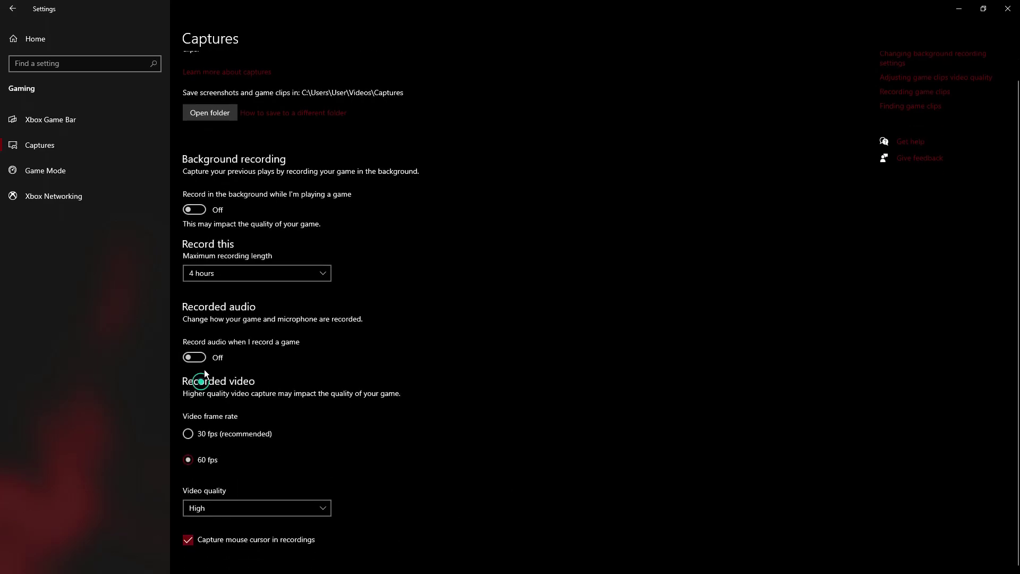
scroll(224, 393, up, 1)
click(68, 171)
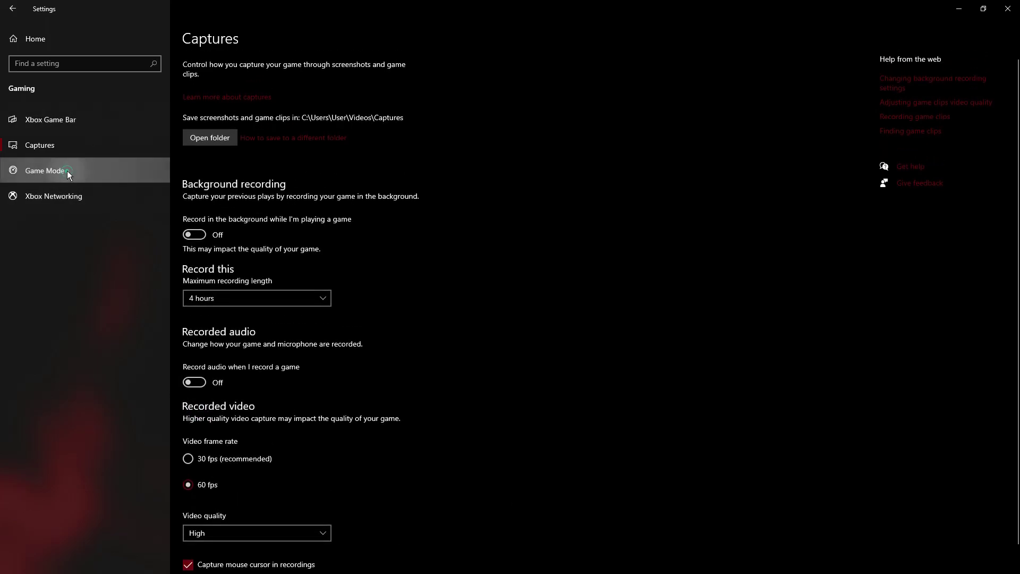
click(71, 120)
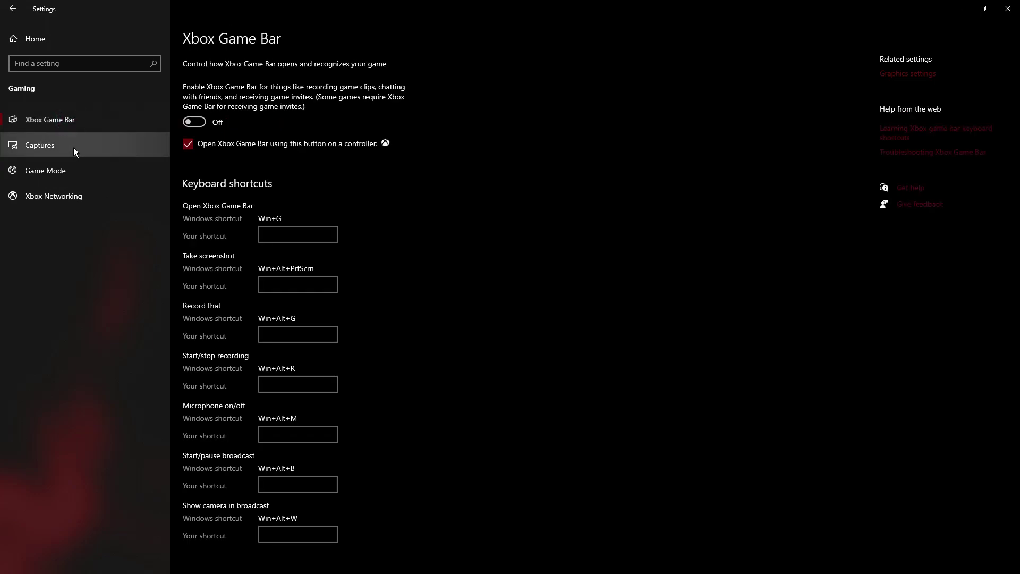
click(75, 147)
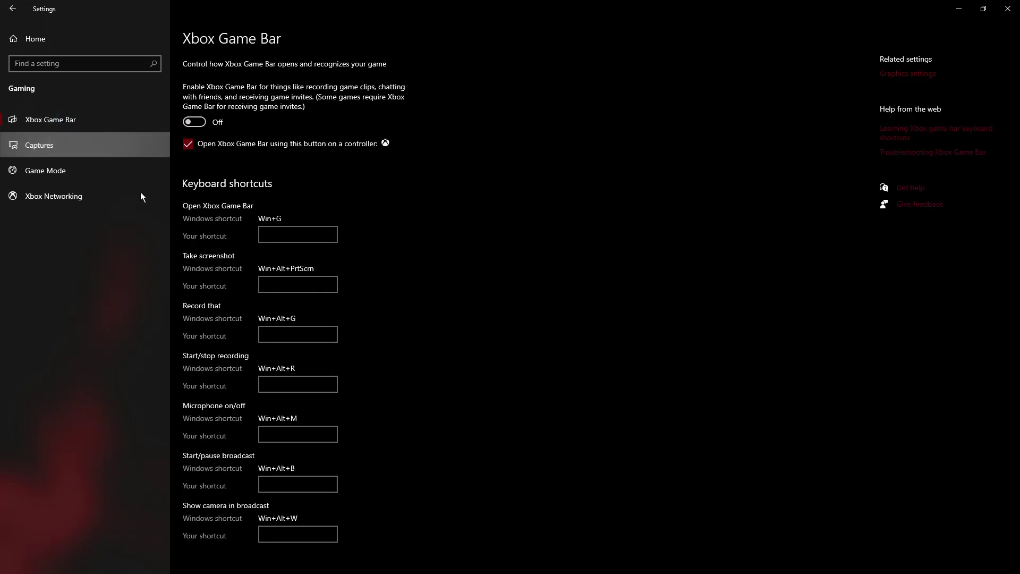
click(80, 119)
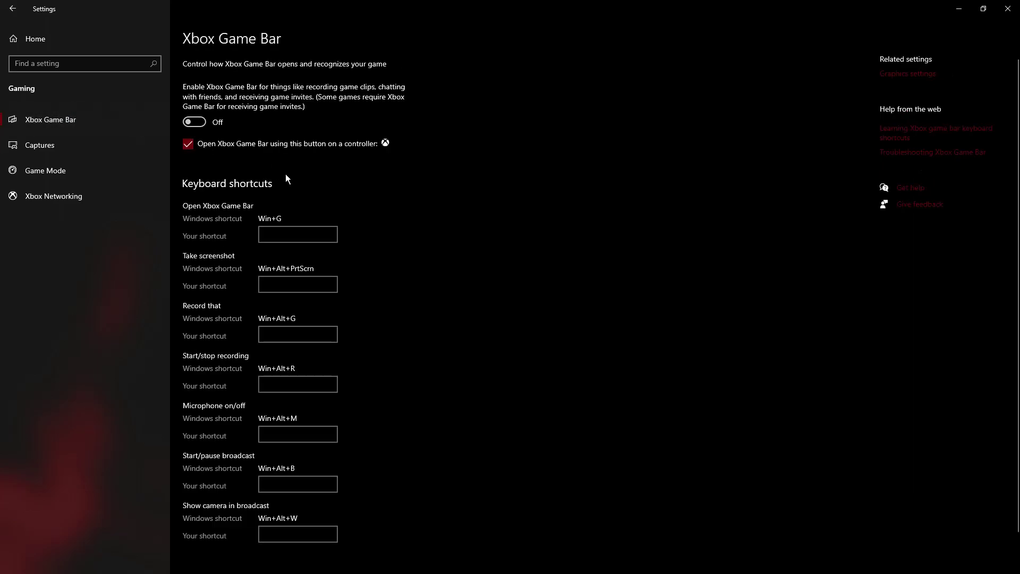
key(Down)
key(Down)
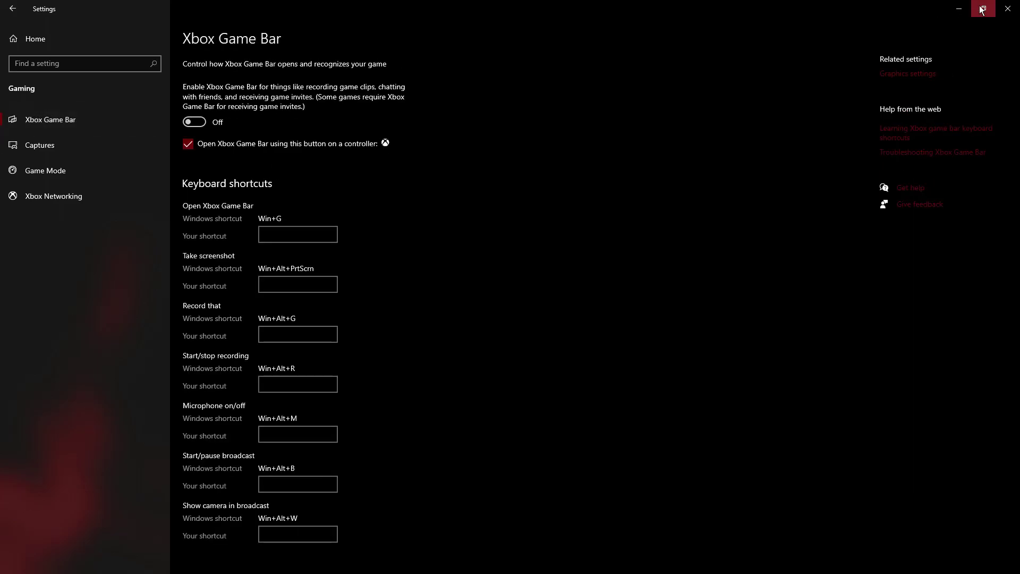